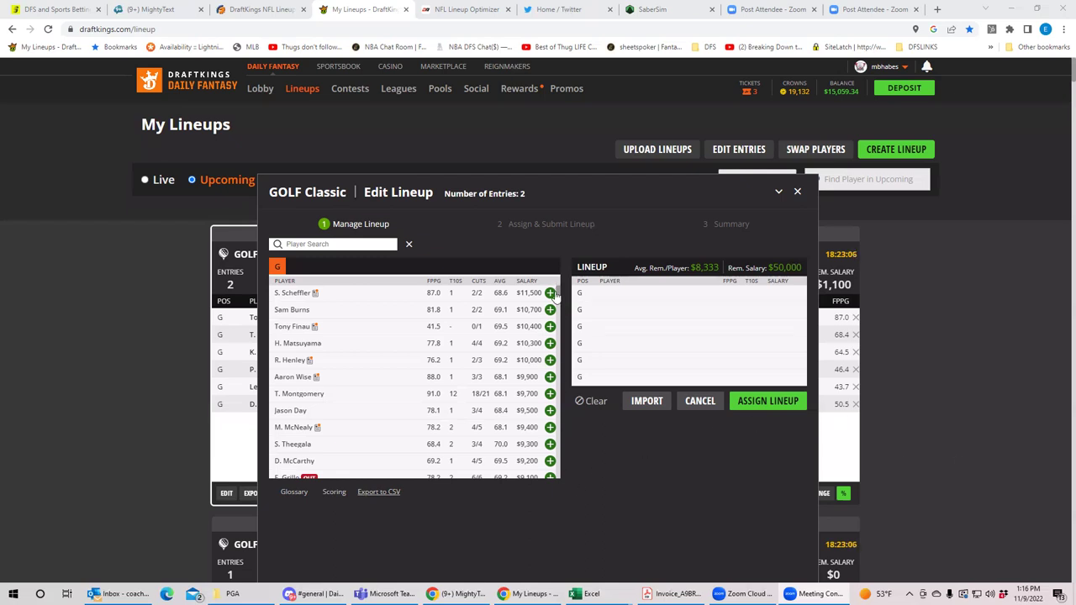
Examine the golfer list and salaries in the GOLF Classic lineup editor, from the top-priced players to the $7,700 range
scroll(561, 296, "down", 3)
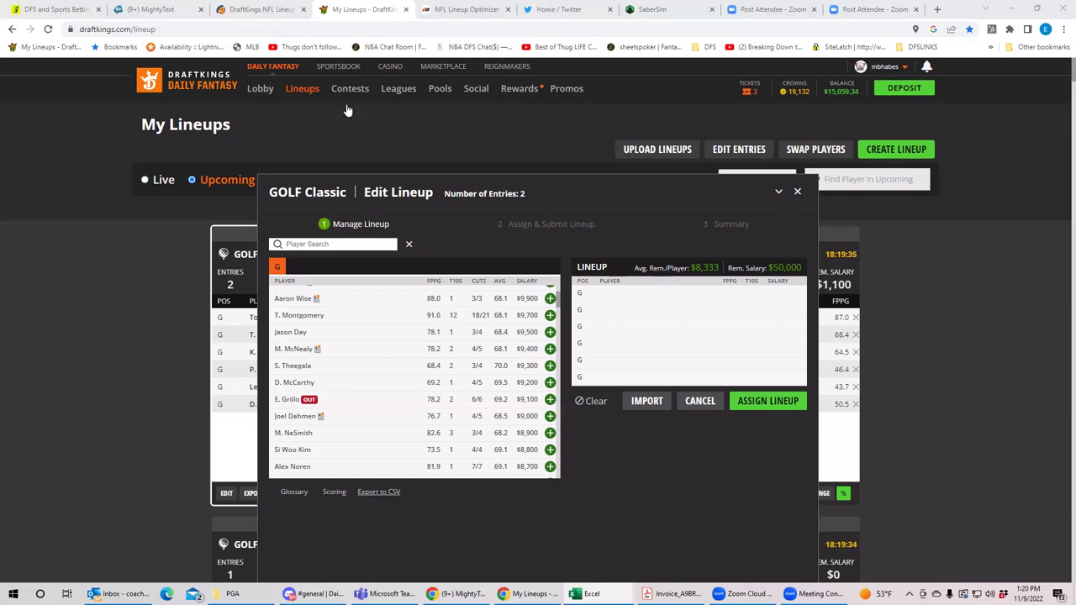
left_click(557, 477)
scroll(557, 476, "up", 3)
scroll(556, 328, "down", 5)
scroll(556, 328, "up", 3)
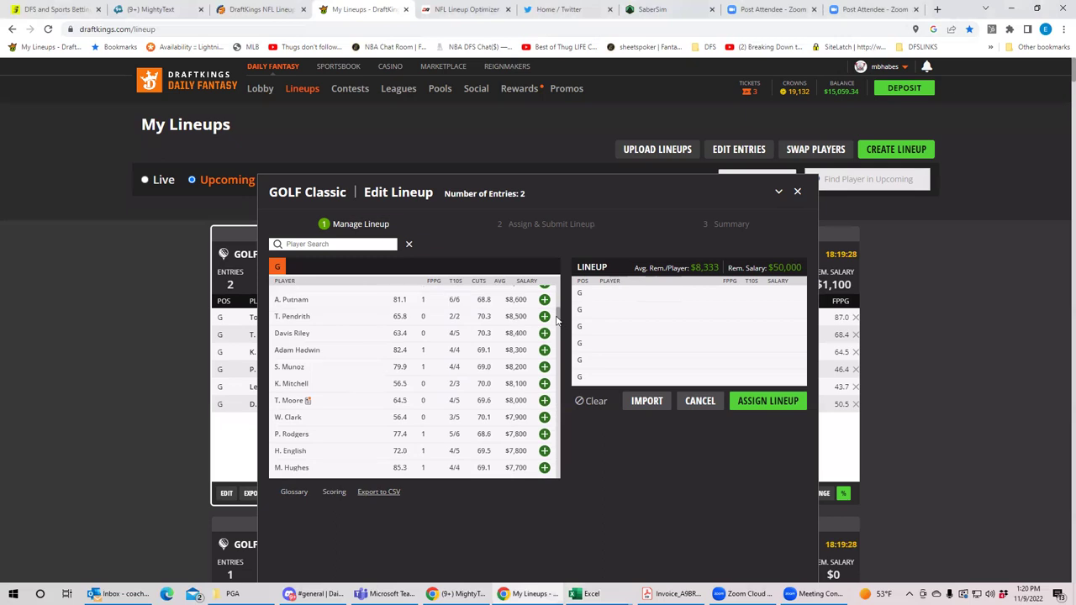
scroll(555, 318, "up", 1)
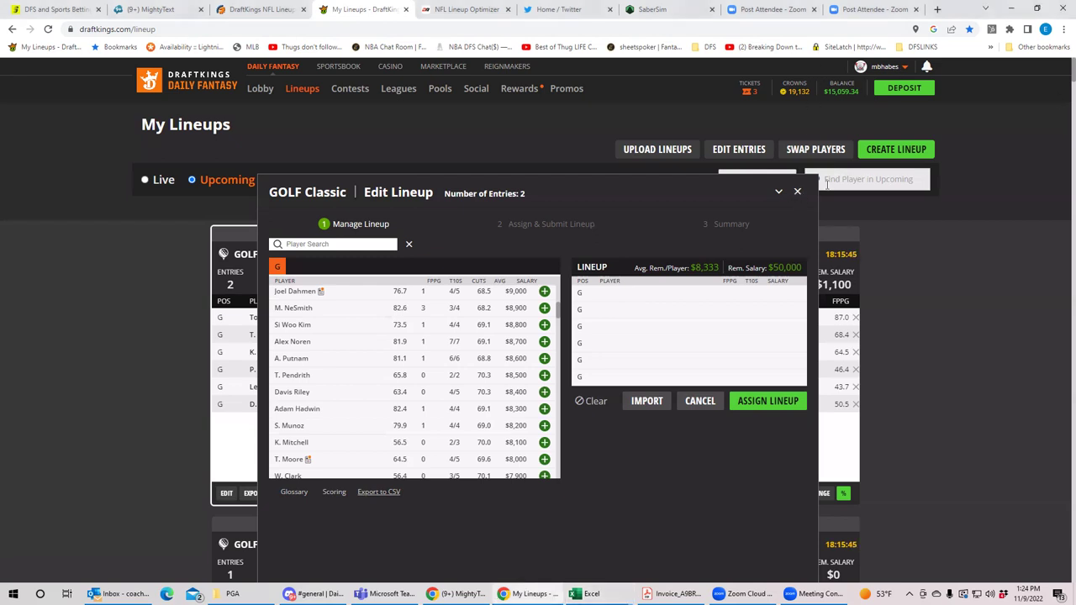
Close the lineup editor, search the upcoming lineups for "rose", and clear the search
left_click(797, 194)
type("rose")
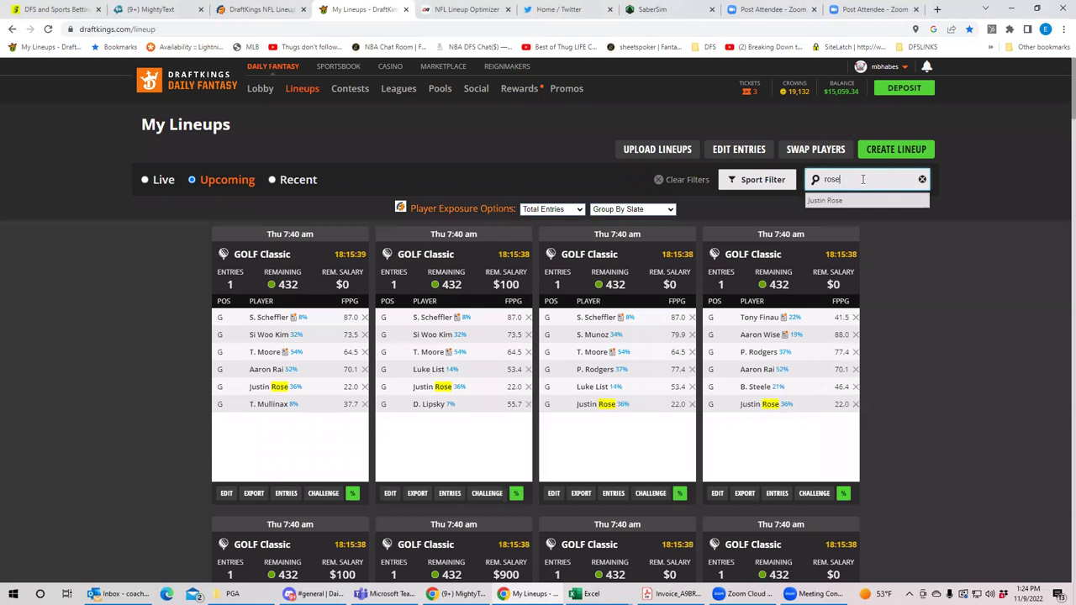
left_click(923, 181)
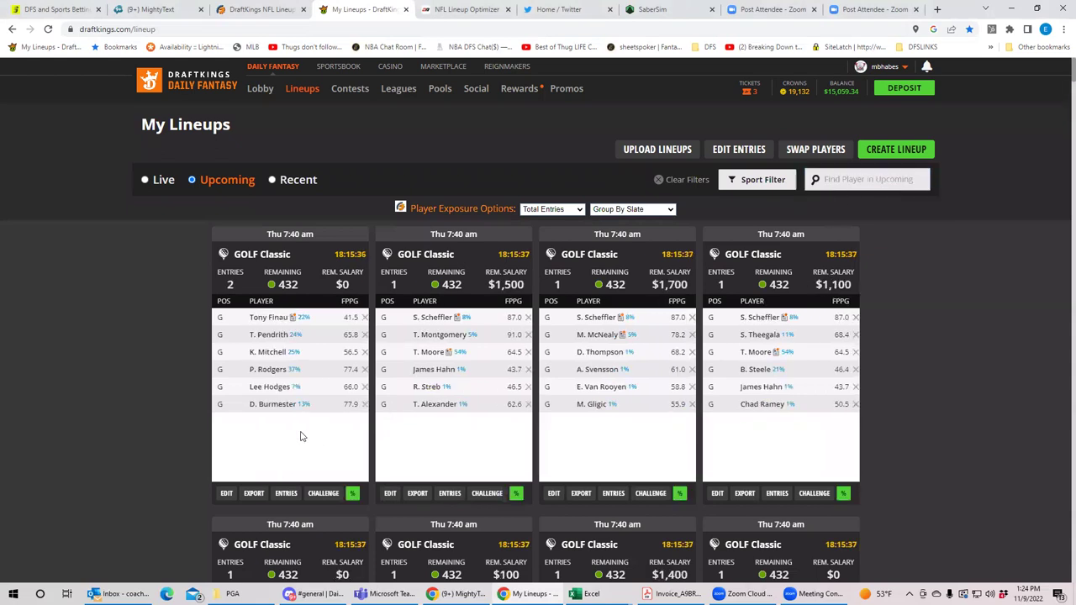
Open the two-entry GOLF Classic lineup headed by Tony Finau for editing and empty all its player slots
left_click(226, 494)
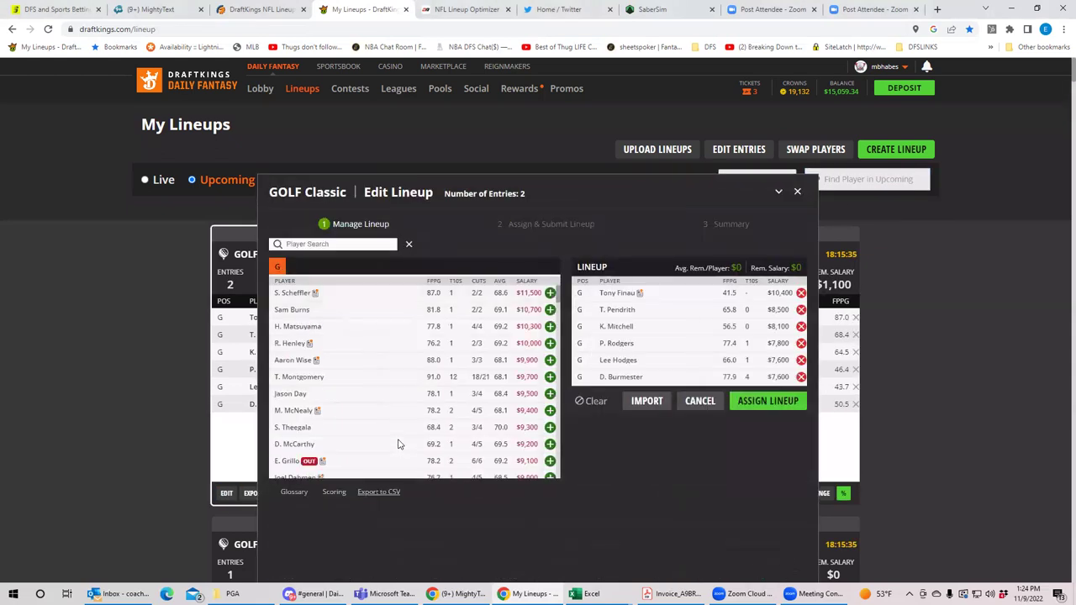
left_click(590, 401)
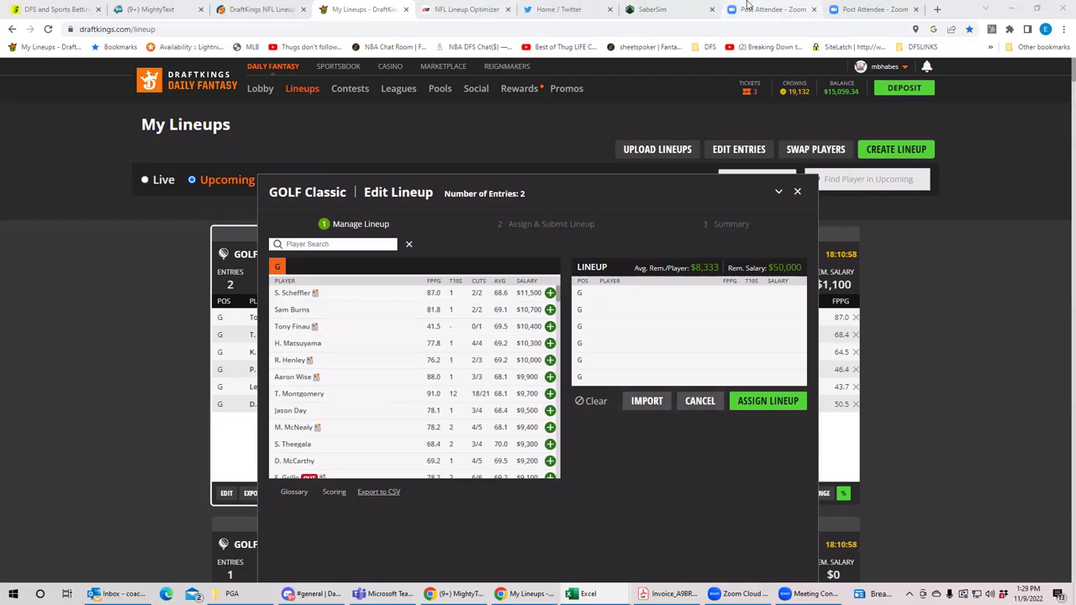
Close the lineup editor without assigning, search the upcoming lineups for "day", and clear the search
left_click(797, 191)
left_click(840, 179)
type("day")
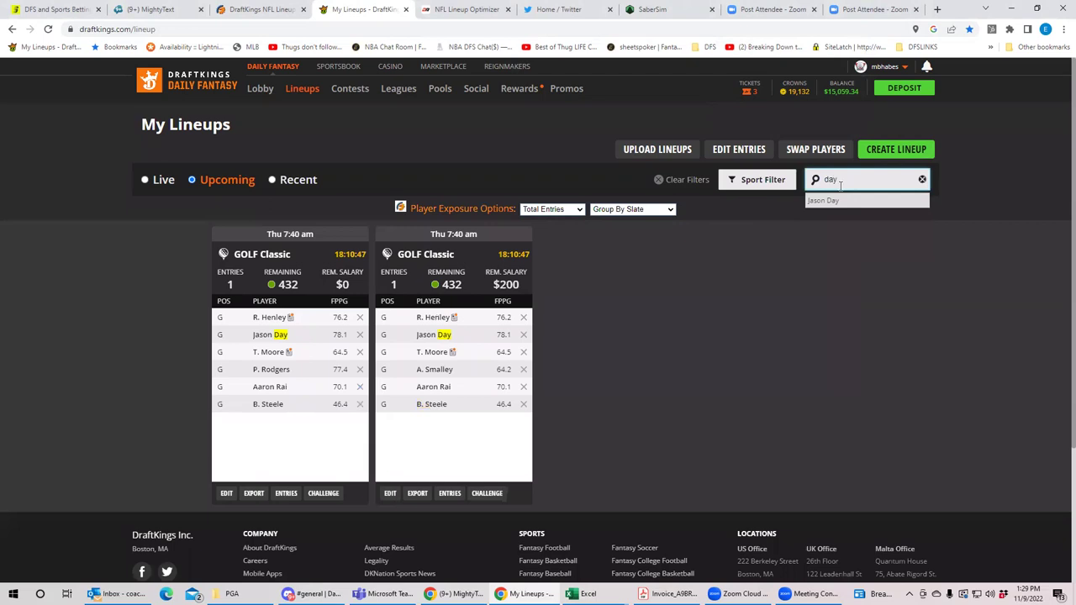
left_click(922, 179)
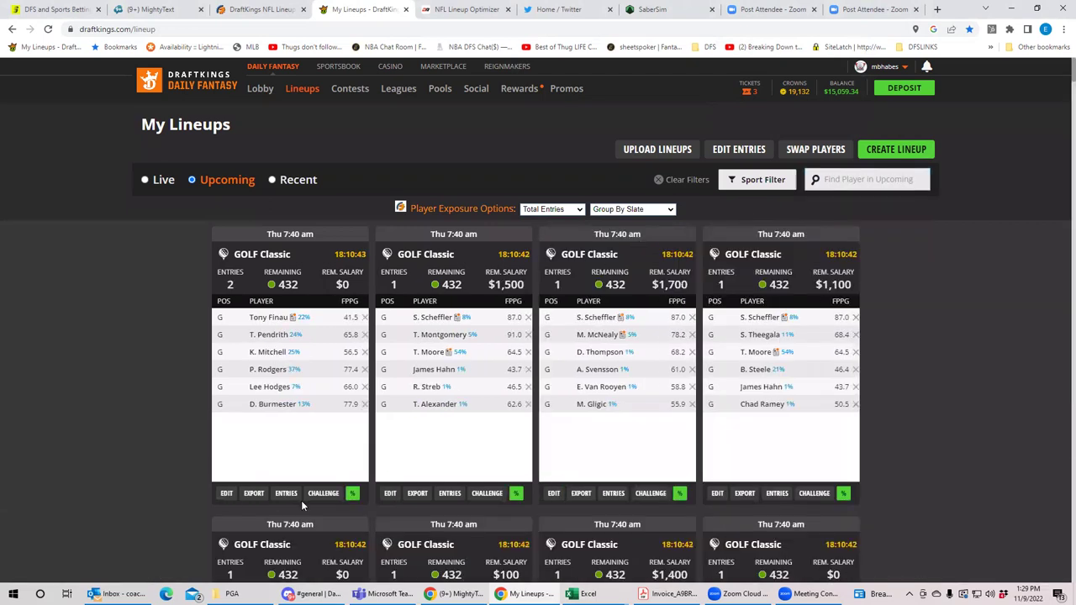
Reopen the two-entry Tony Finau lineup in the editor and clear all six golfers from it
left_click(226, 493)
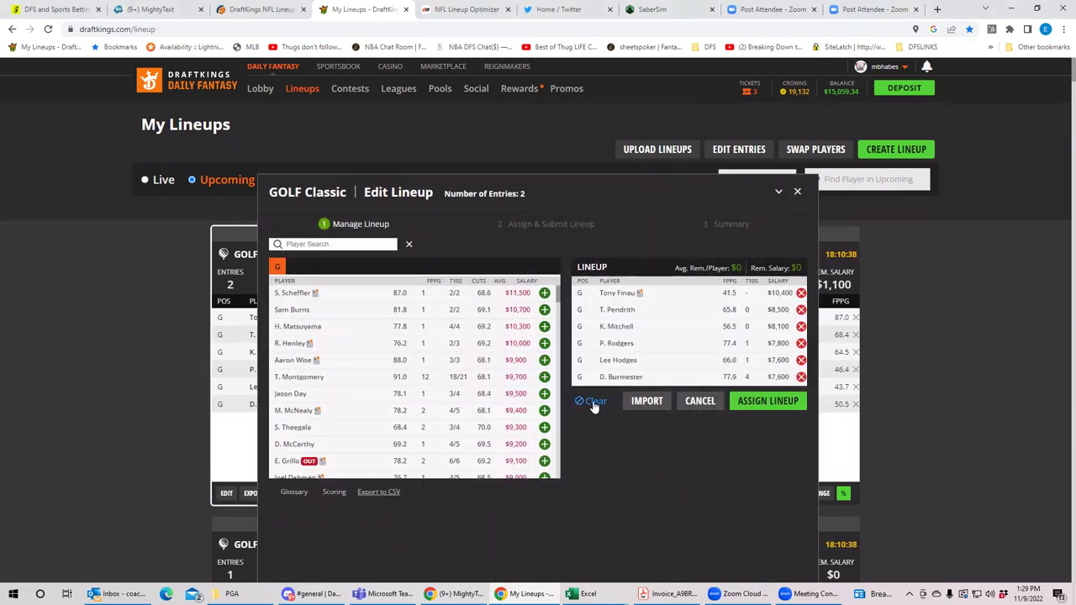
left_click(593, 402)
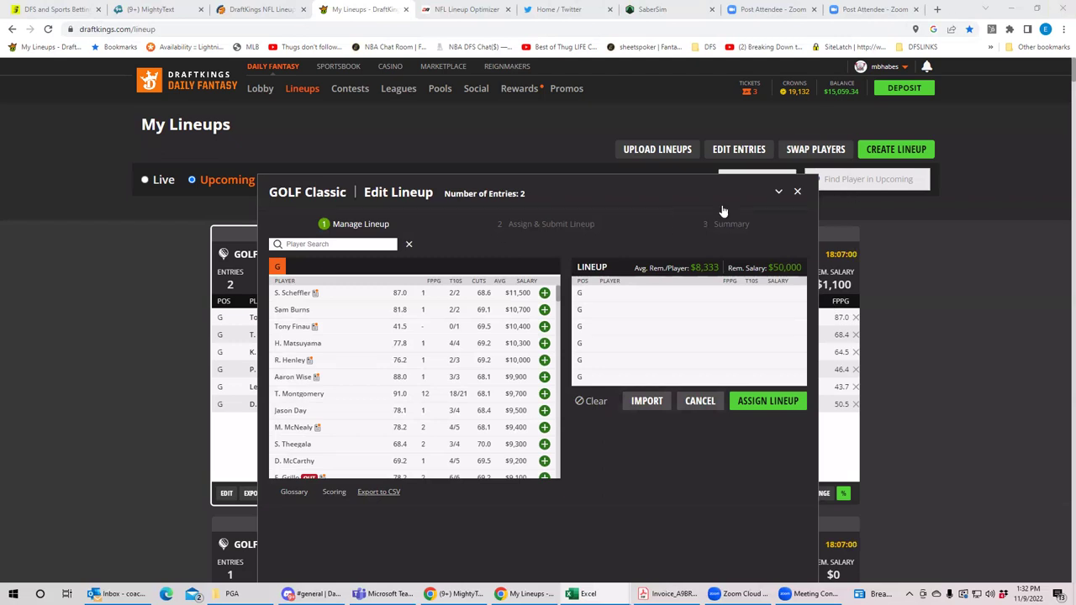
Leave the lineup editor without assigning and filter the upcoming lineups by Emiliano Grillo
left_click(798, 194)
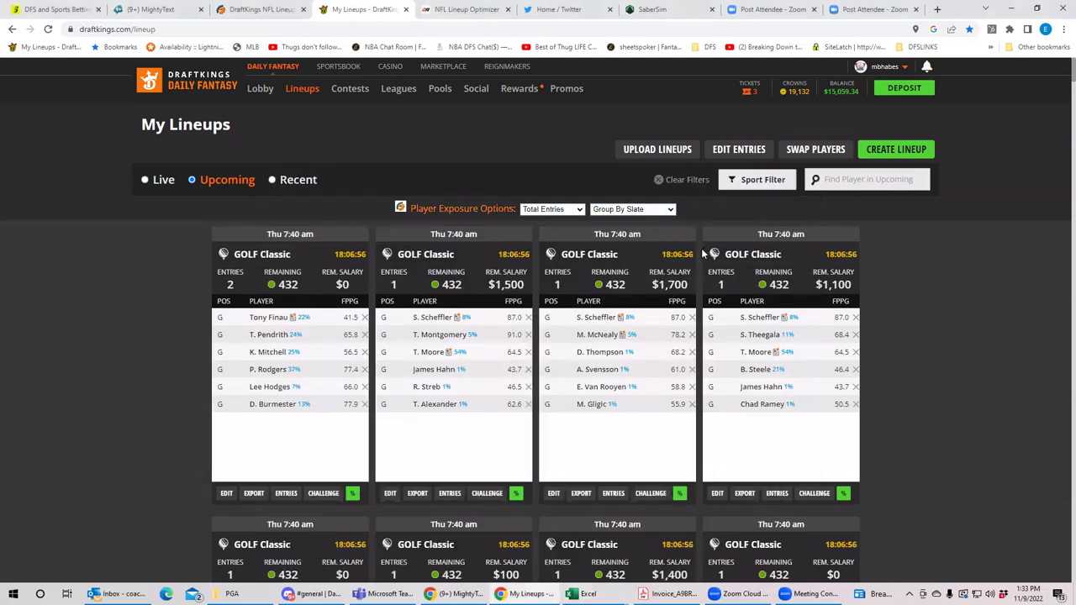
left_click(835, 179)
type("gri")
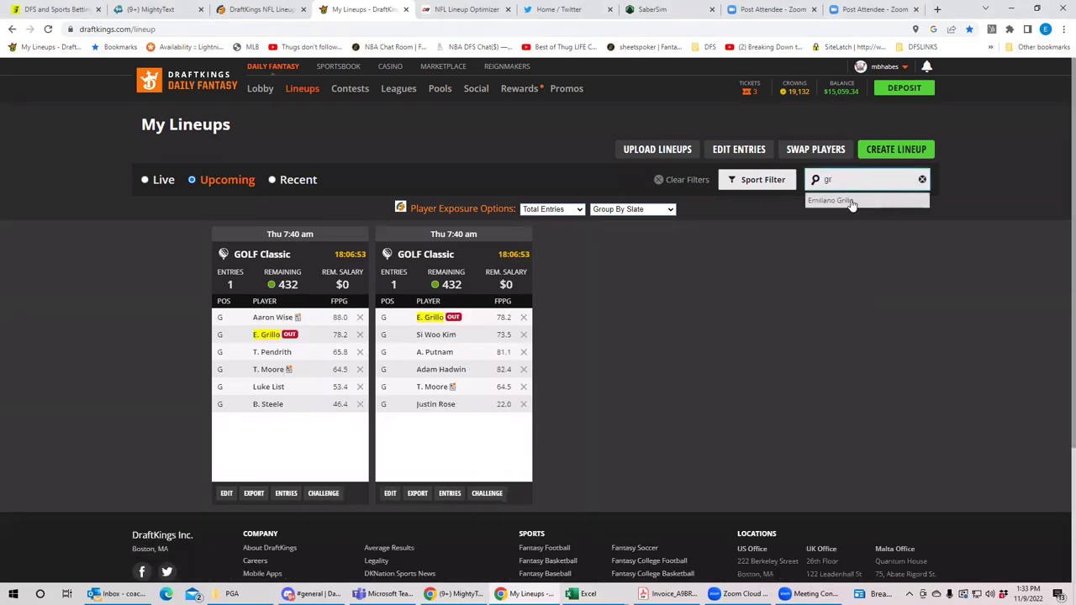
left_click(840, 200)
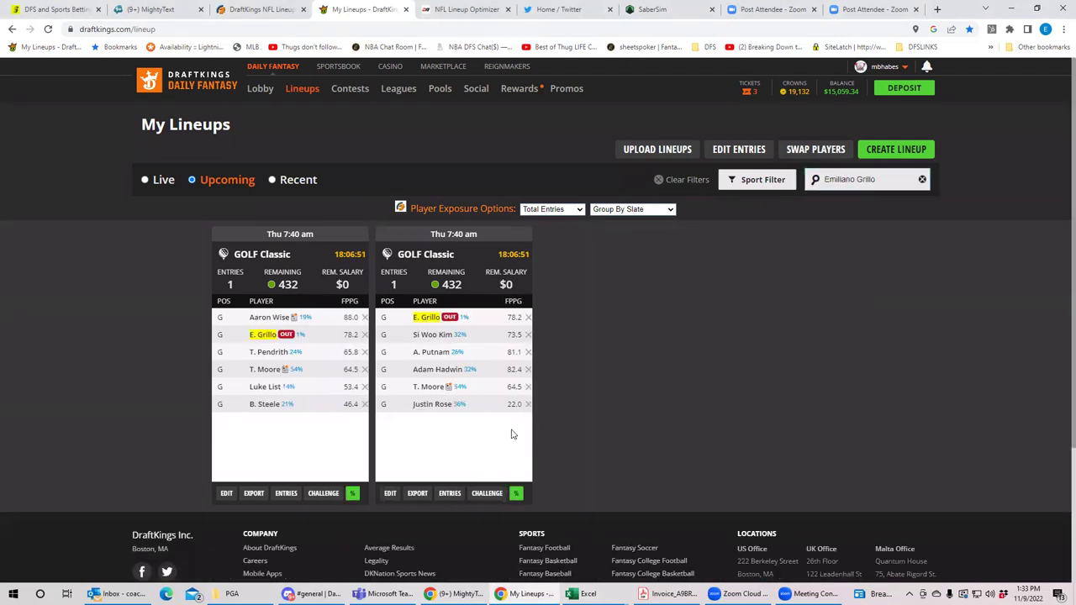
In the Grillo lineup that includes Si Woo Kim and Justin Rose, replace E. Grillo with M. NeSmith
left_click(391, 495)
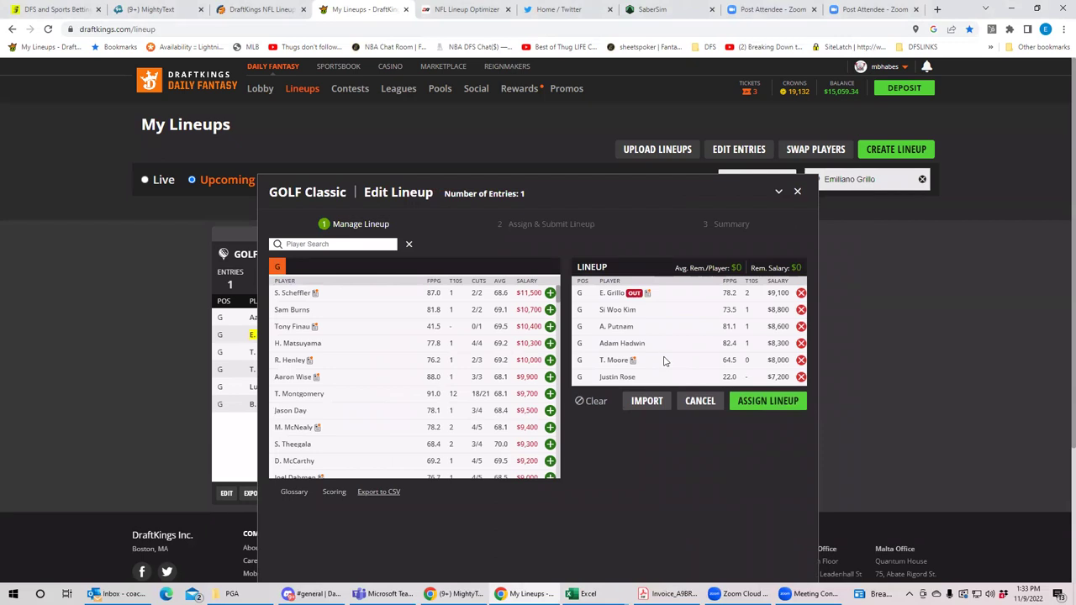
left_click(800, 293)
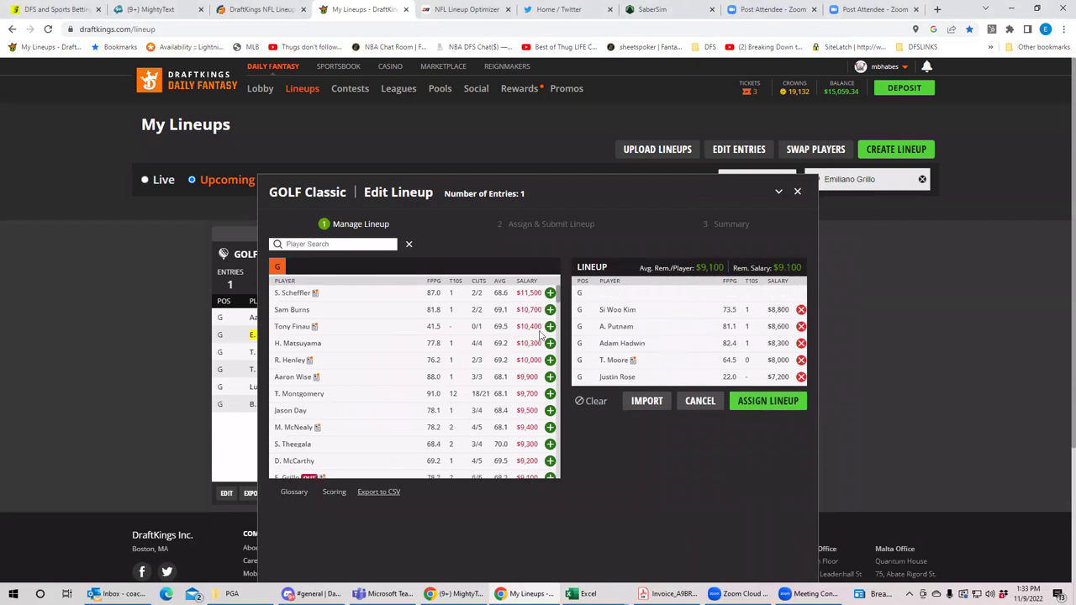
mouse_move(561, 303)
left_mouse_down()
mouse_move(564, 332)
mouse_move(563, 315)
left_mouse_up()
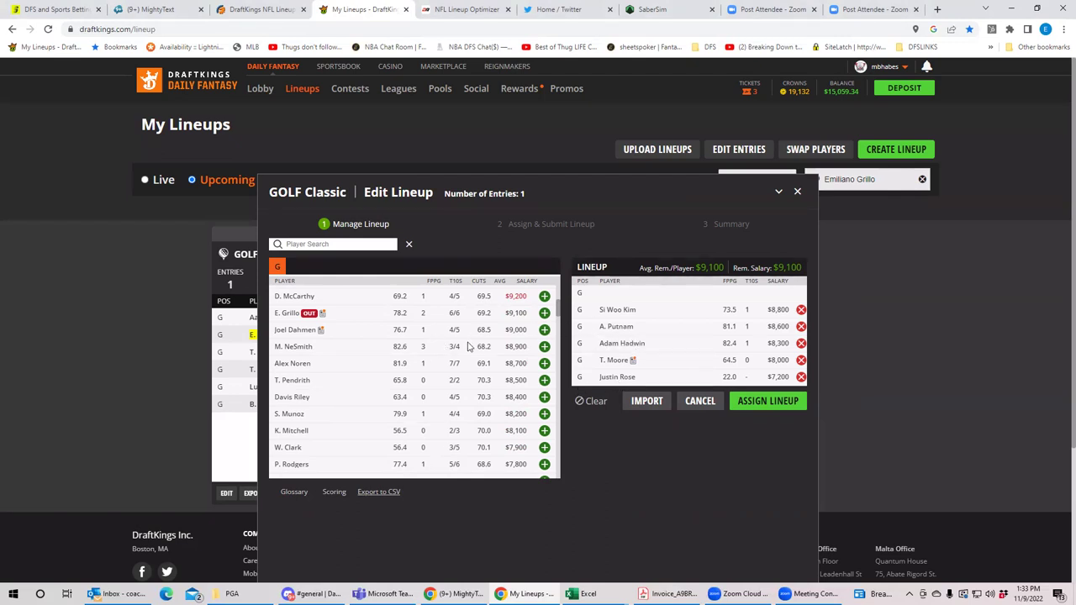
left_click(545, 348)
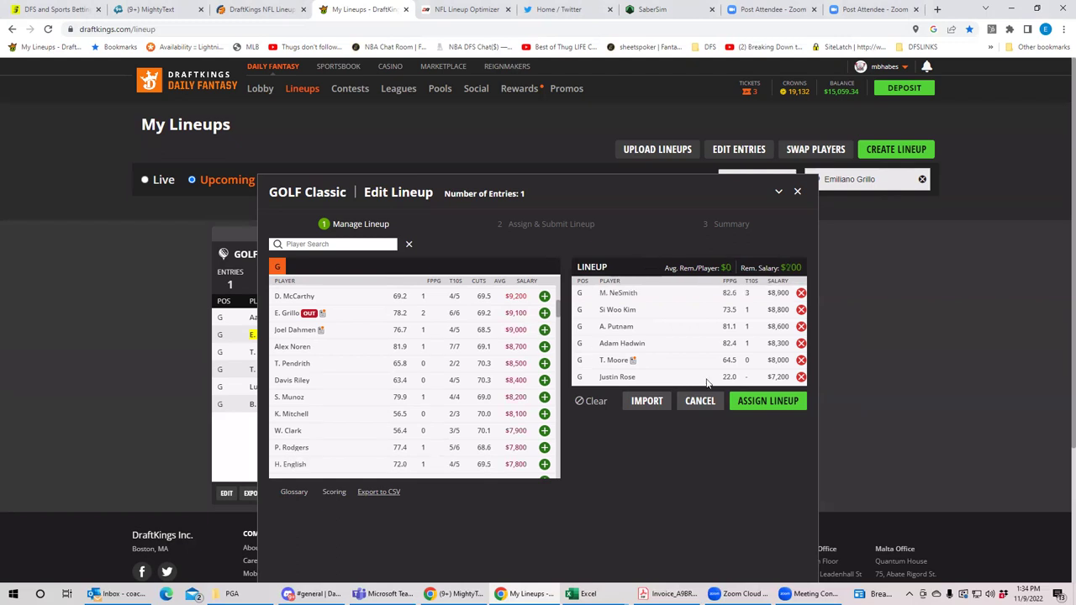
Assign the edited lineup to the PGA TOUR $300K Pitch + Putt entry and submit it
left_click(768, 401)
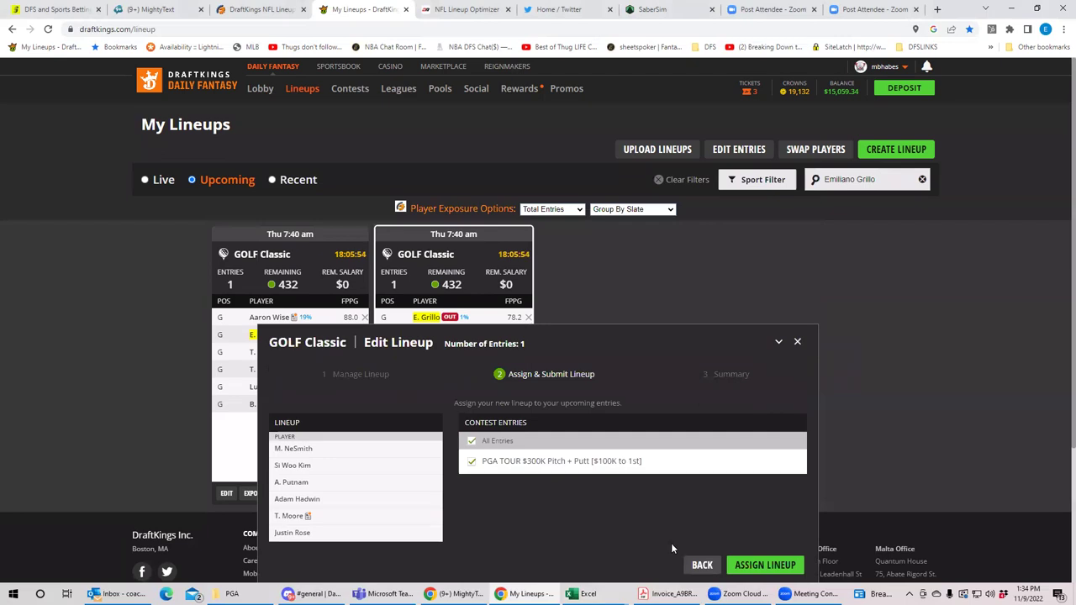
left_click(765, 566)
left_click(775, 566)
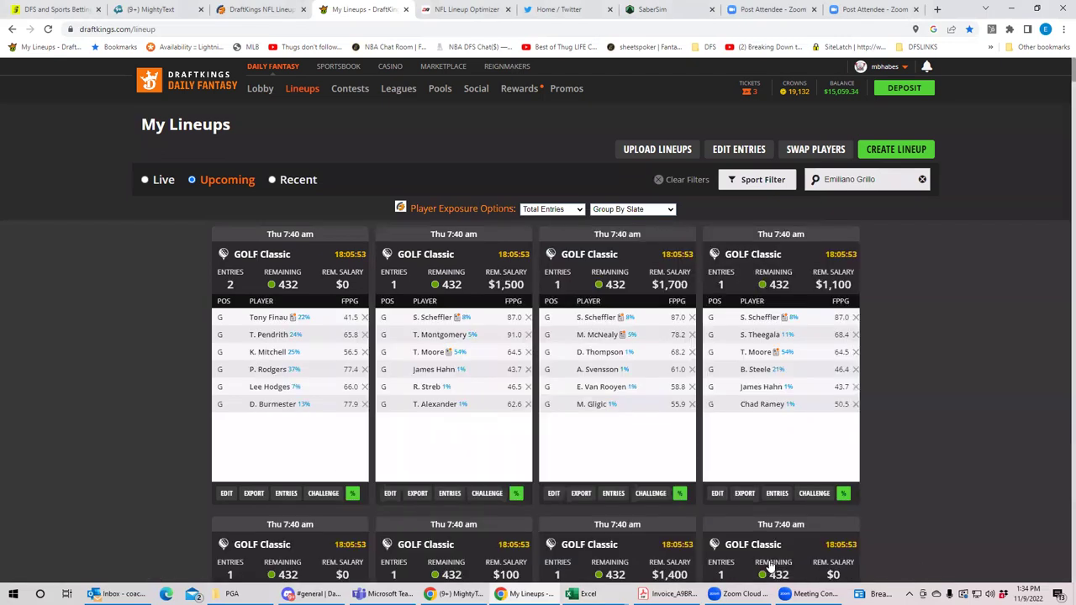
Find the remaining lineup containing Emiliano Grillo, open it for editing, and remove him from it
left_click(893, 175)
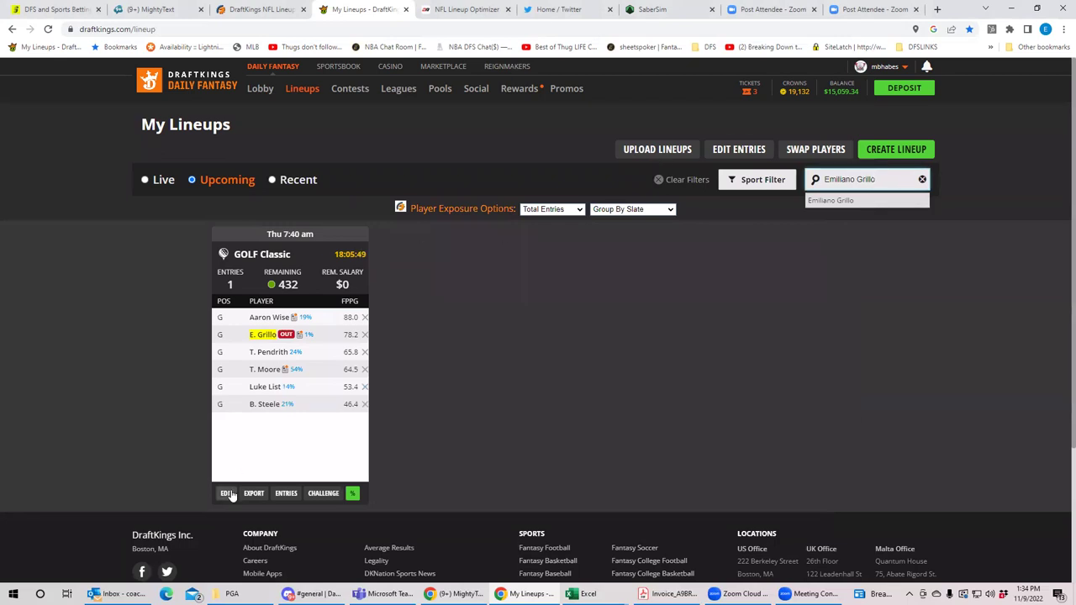
left_click(228, 493)
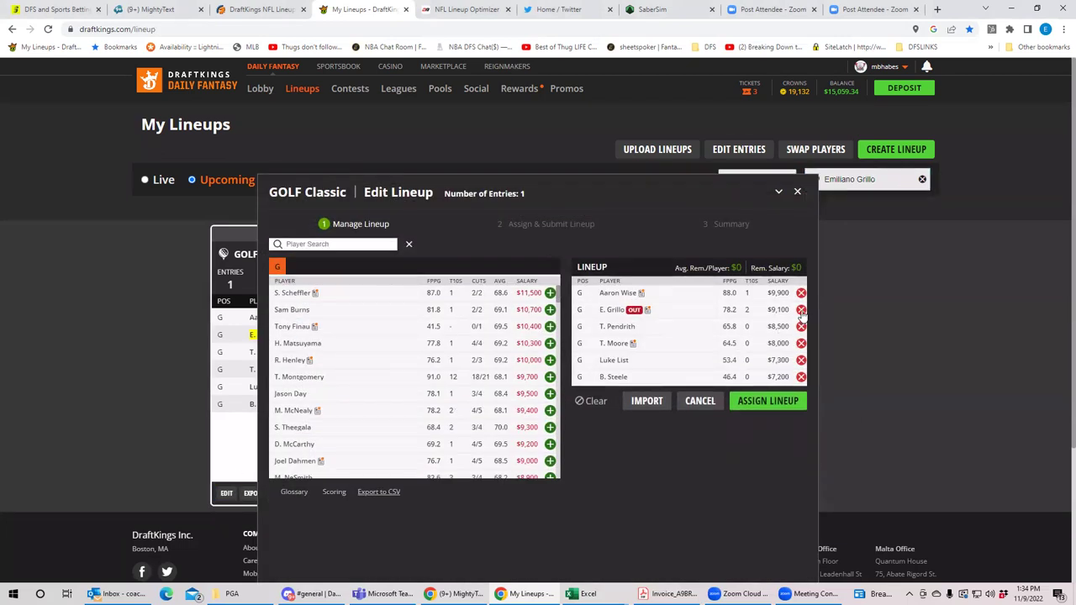
left_click(801, 310)
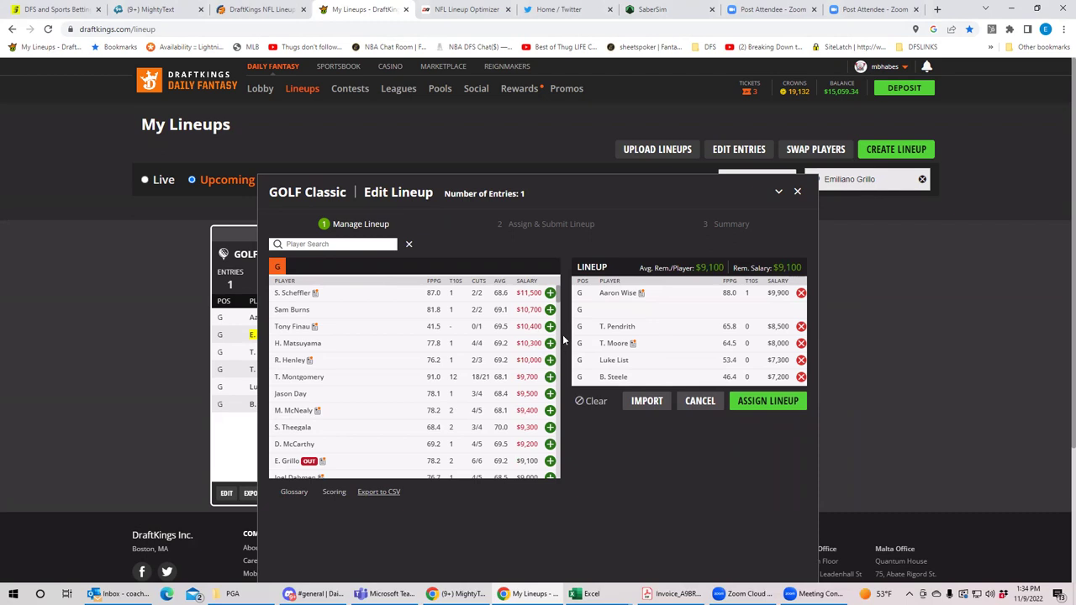